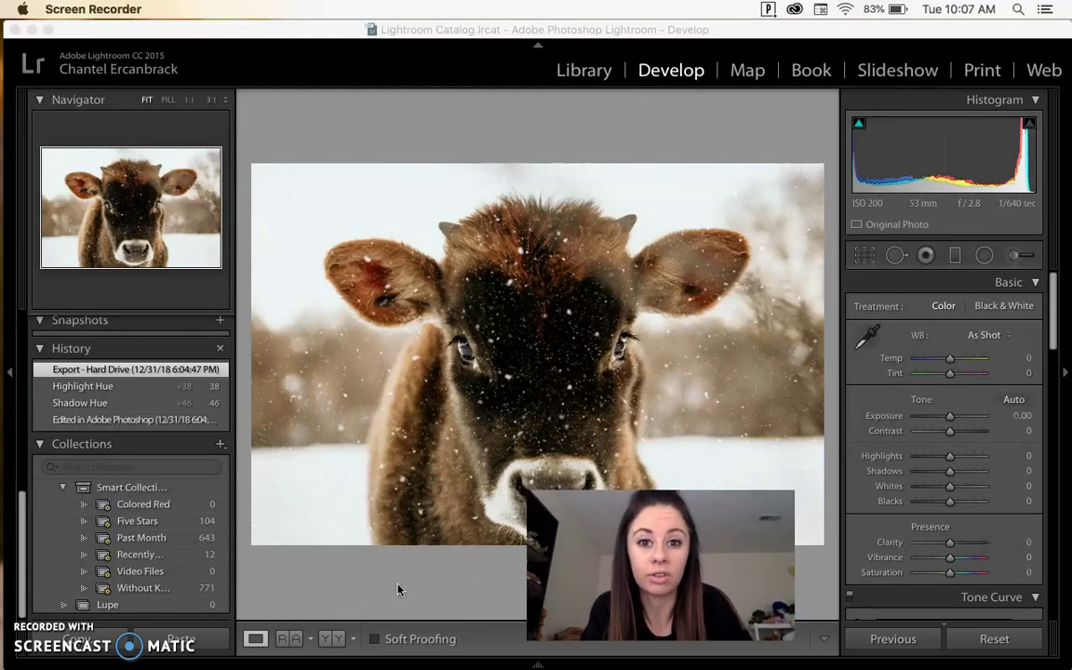
{"action": "left_click", "coordinate": [431, 575]}
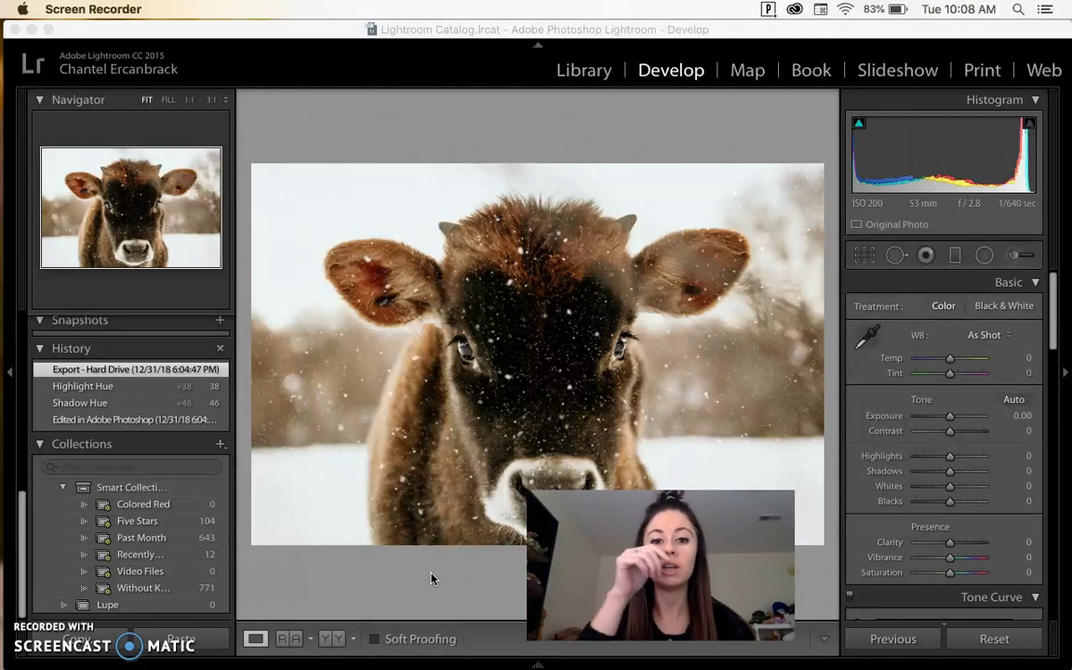
{"action": "left_click", "coordinate": [439, 571]}
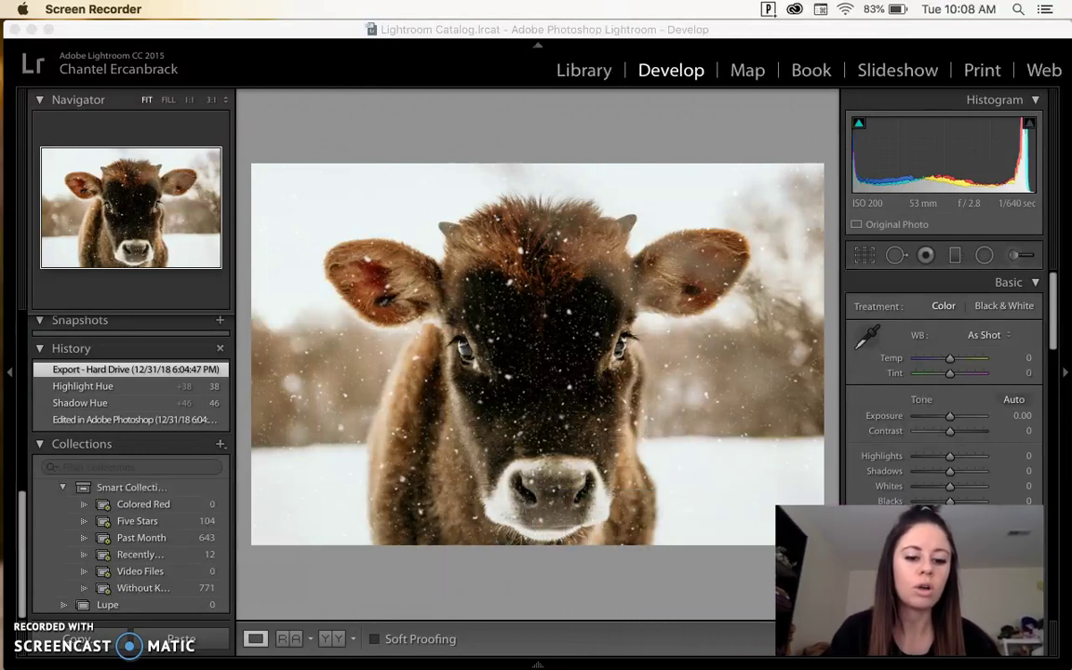
Switch to the edited cow photo without snow and compare it with its unedited before version
{"action": "left_click", "coordinate": [615, 577]}
{"action": "key", "text": "Left"}
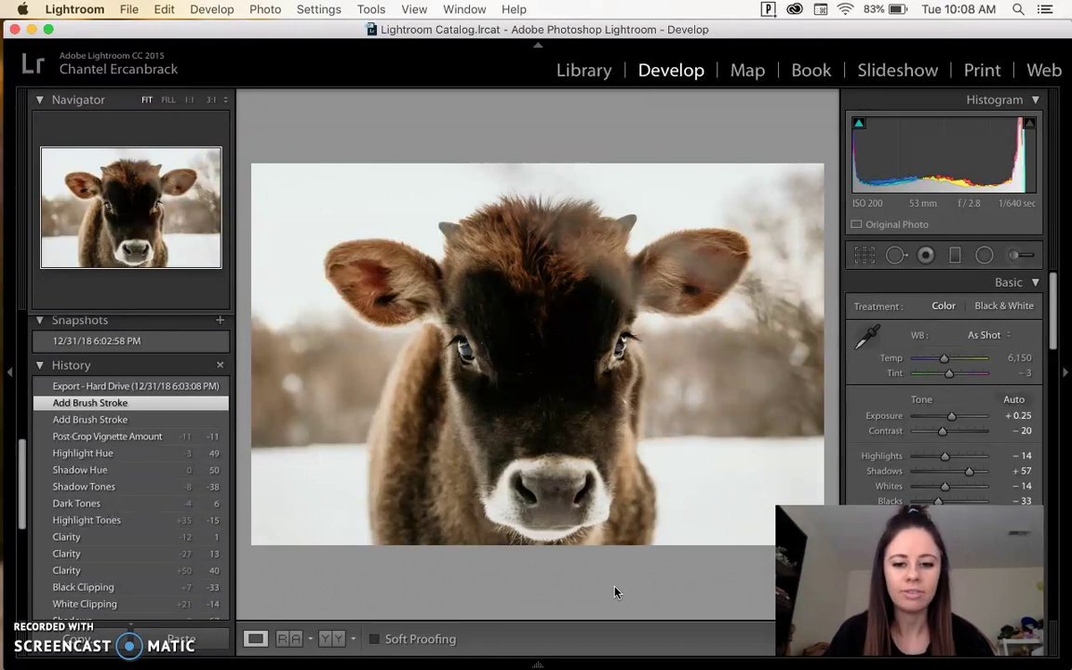
{"action": "key", "text": "backslash"}
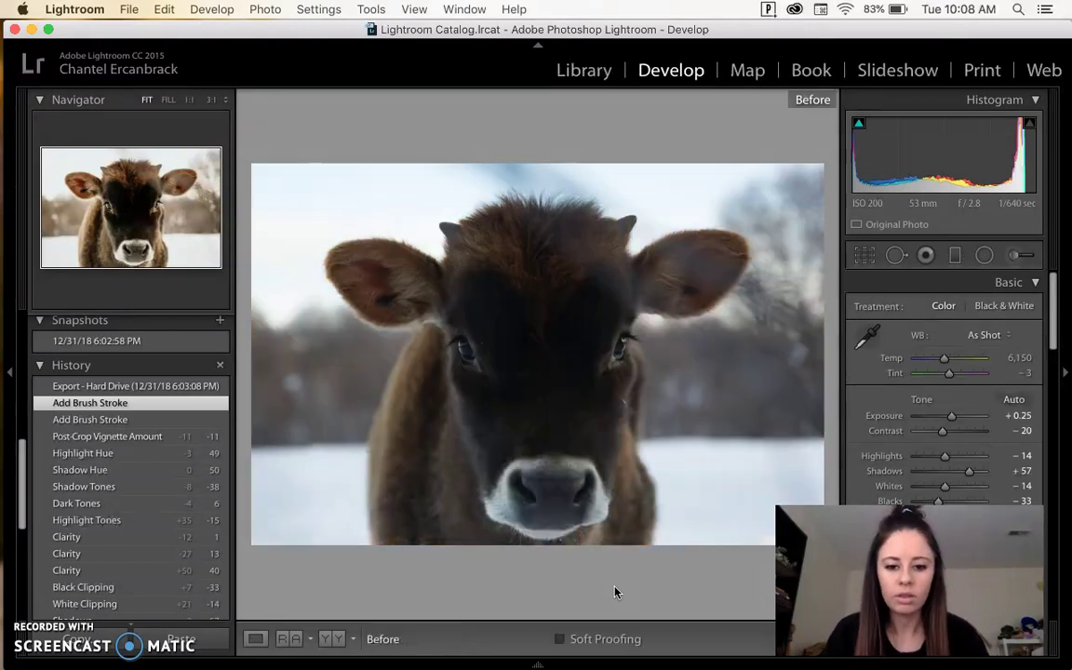
{"action": "key", "text": "backslash"}
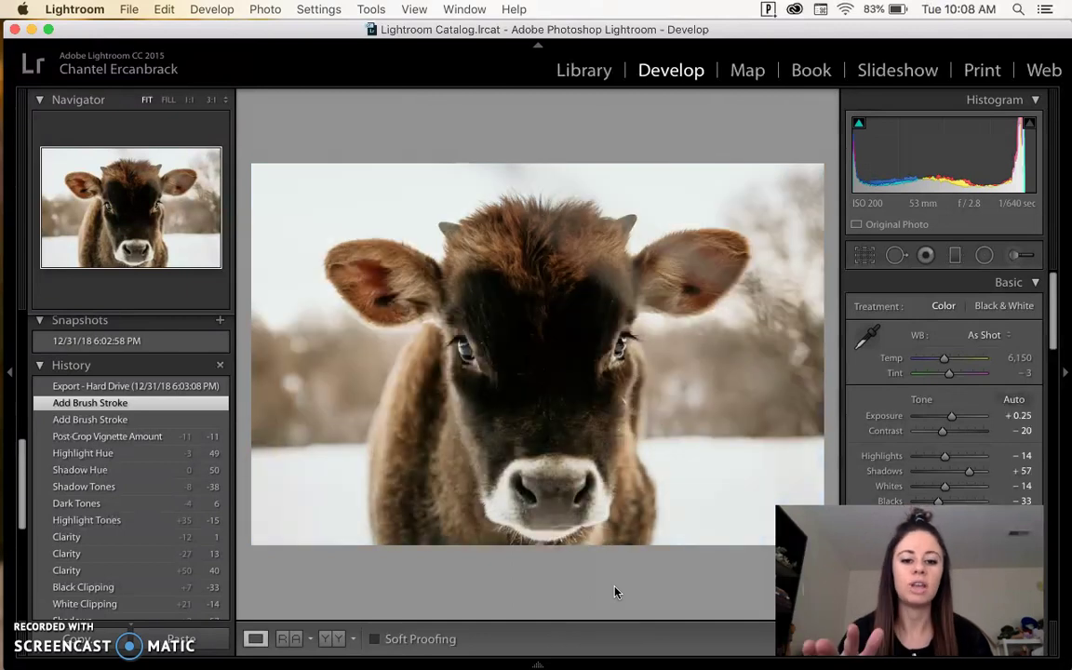
{"action": "left_click", "coordinate": [612, 593]}
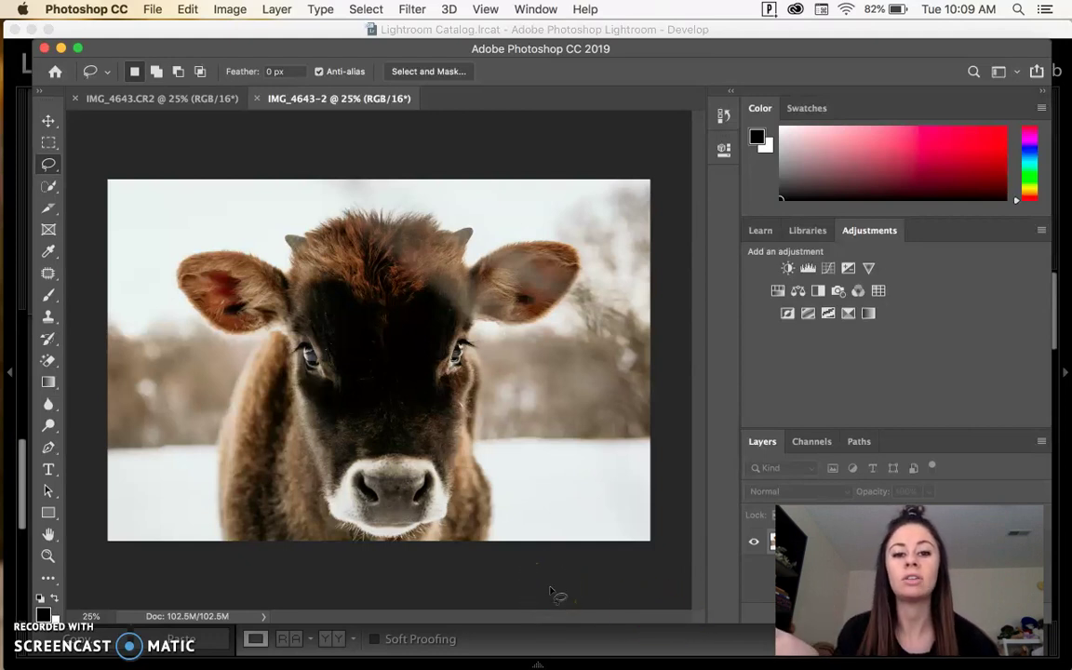
Add a new blank layer above the background of the cow photo in Photoshop
{"action": "left_click_drag", "start_coordinate": [819, 558], "coordinate": [44, 76]}
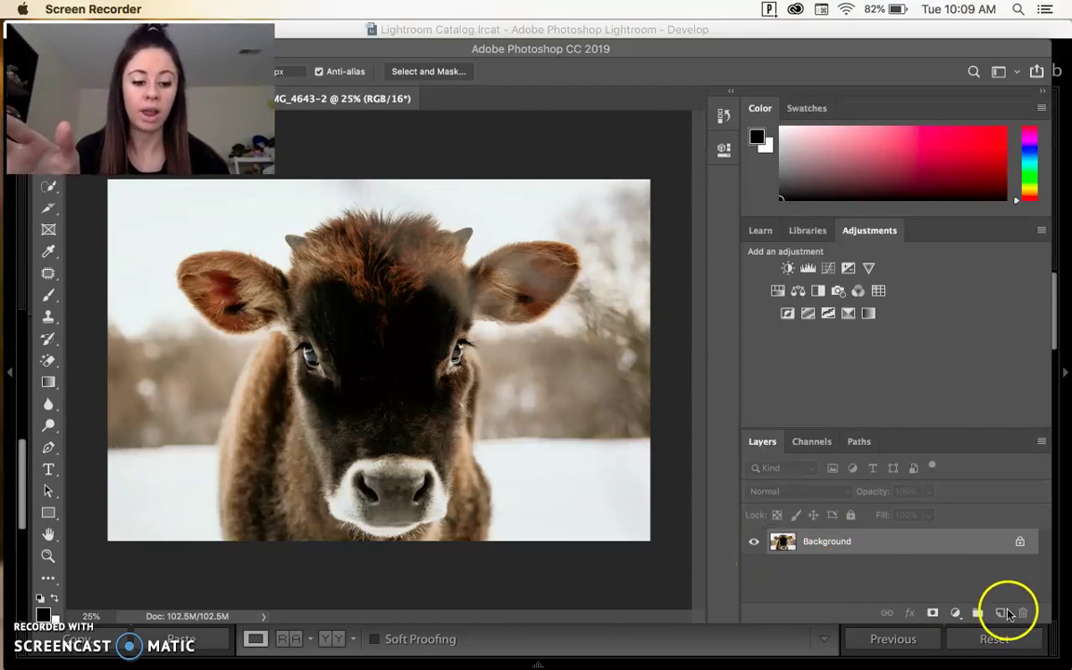
{"action": "left_click", "coordinate": [1001, 614]}
{"action": "left_click", "coordinate": [1001, 612]}
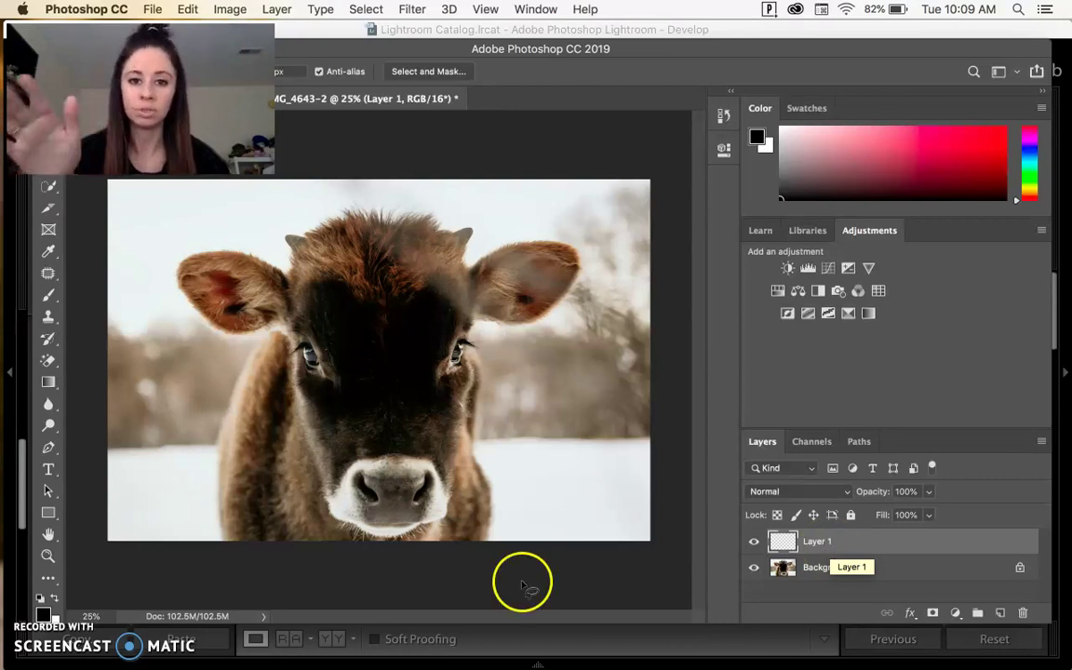
Place Snow Overlay.jpg from the Downloads folder onto the cow photo and scale it to cover the whole image
{"action": "mouse_move", "coordinate": [34, 596]}
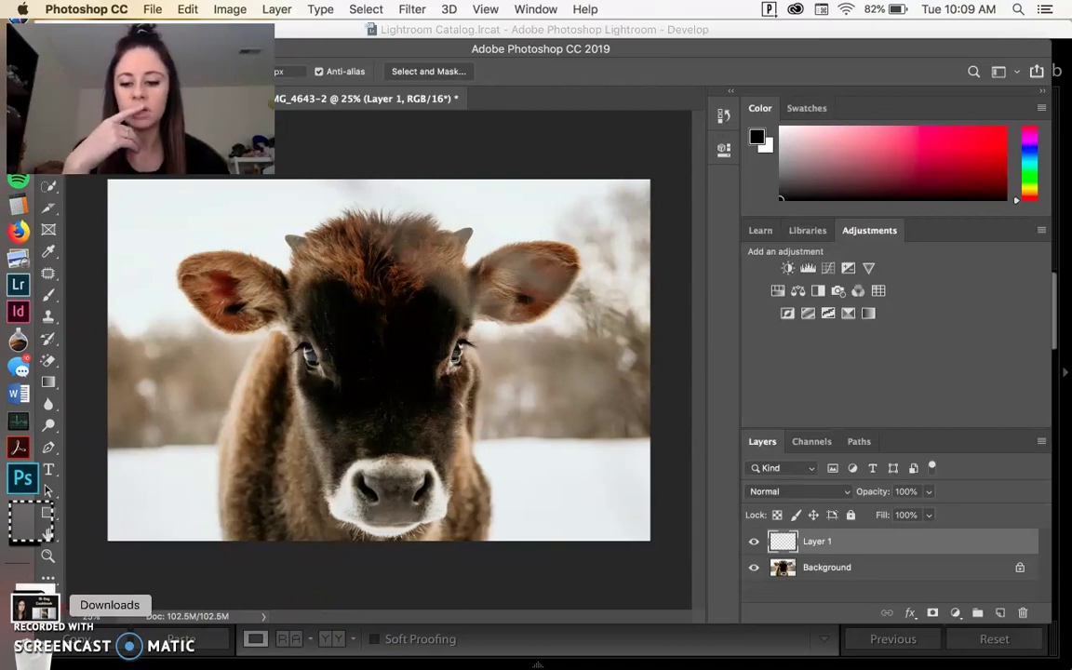
{"action": "left_click", "coordinate": [35, 604]}
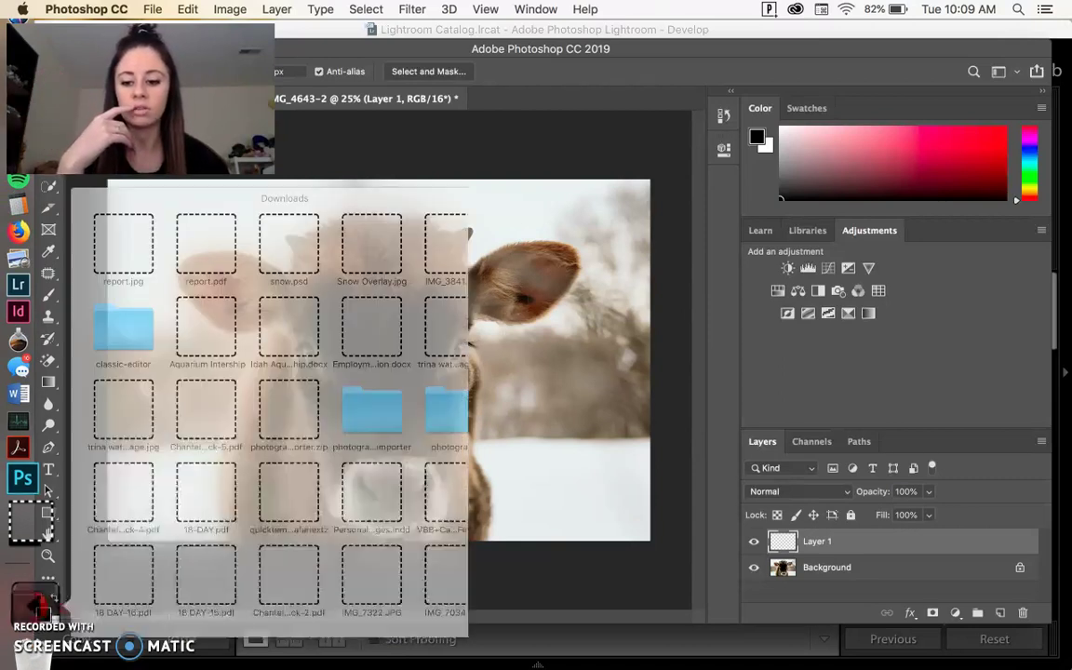
{"action": "left_click_drag", "start_coordinate": [443, 143], "coordinate": [370, 368]}
{"action": "left_click", "coordinate": [400, 363]}
{"action": "left_click", "coordinate": [918, 517]}
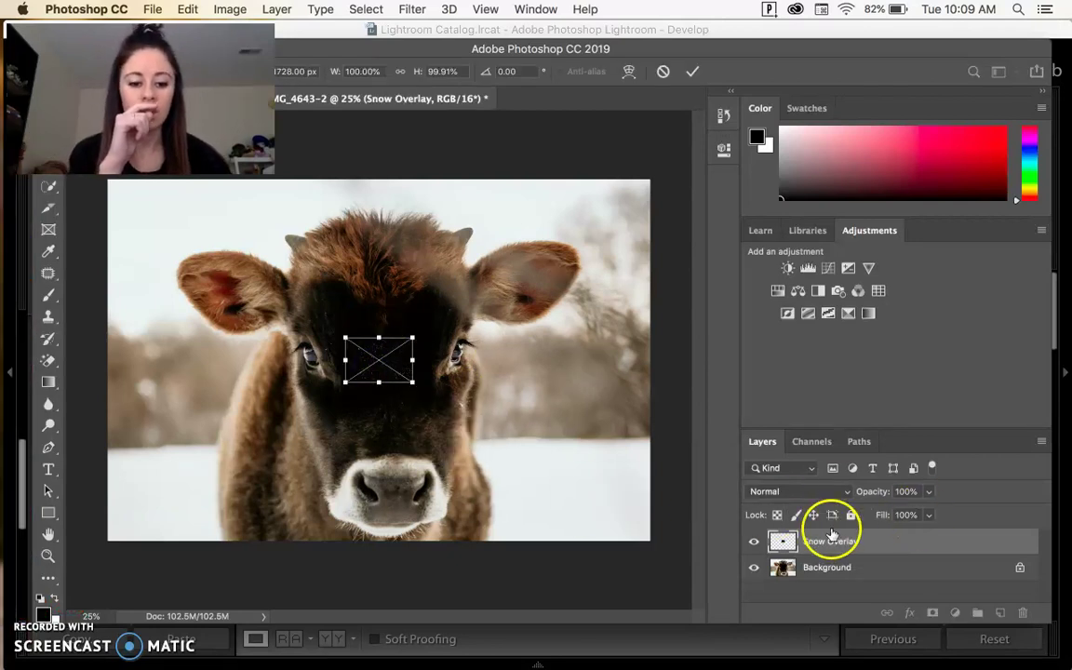
{"action": "left_click_drag", "start_coordinate": [398, 371], "coordinate": [165, 215]}
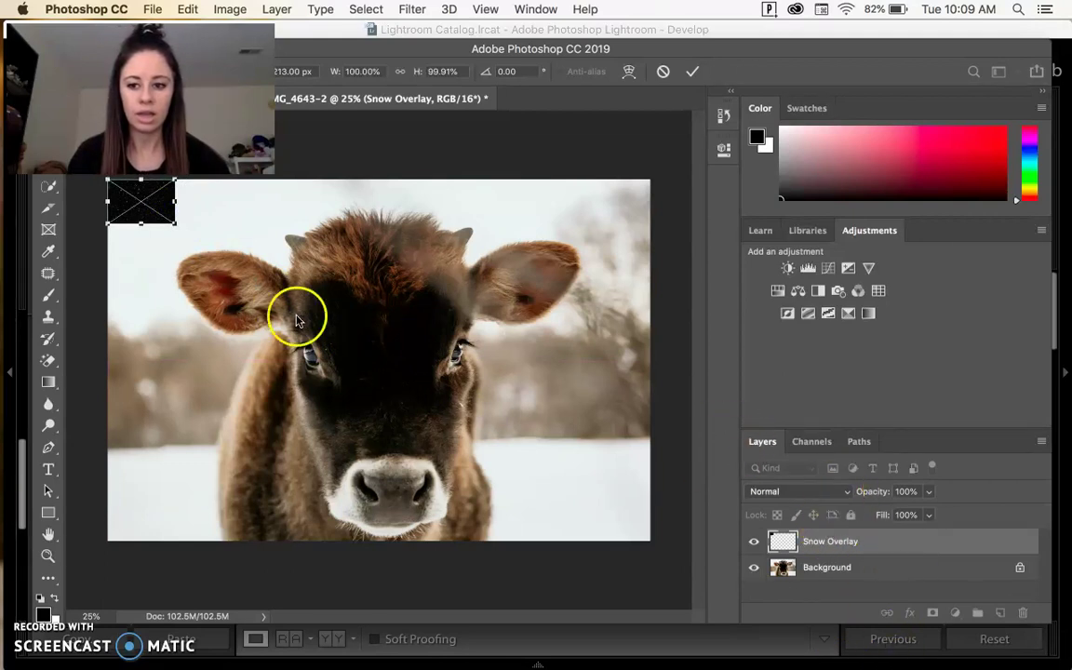
{"action": "left_click_drag", "start_coordinate": [175, 223], "coordinate": [652, 540]}
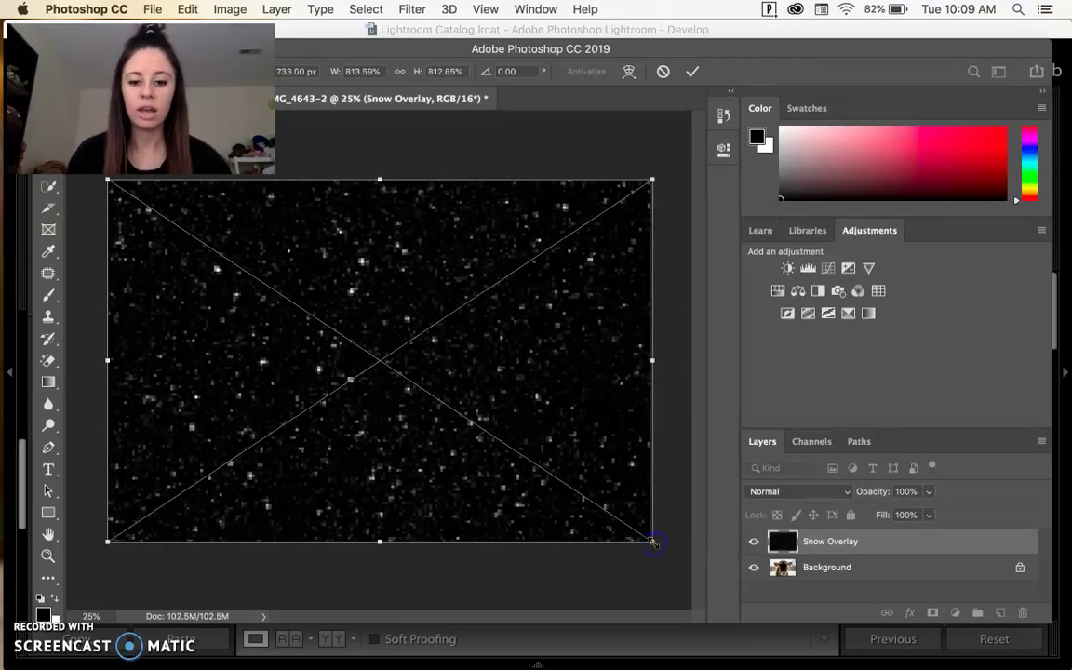
Set the Snow Overlay layer's blending mode to Screen and commit the placement
{"action": "left_click", "coordinate": [837, 491]}
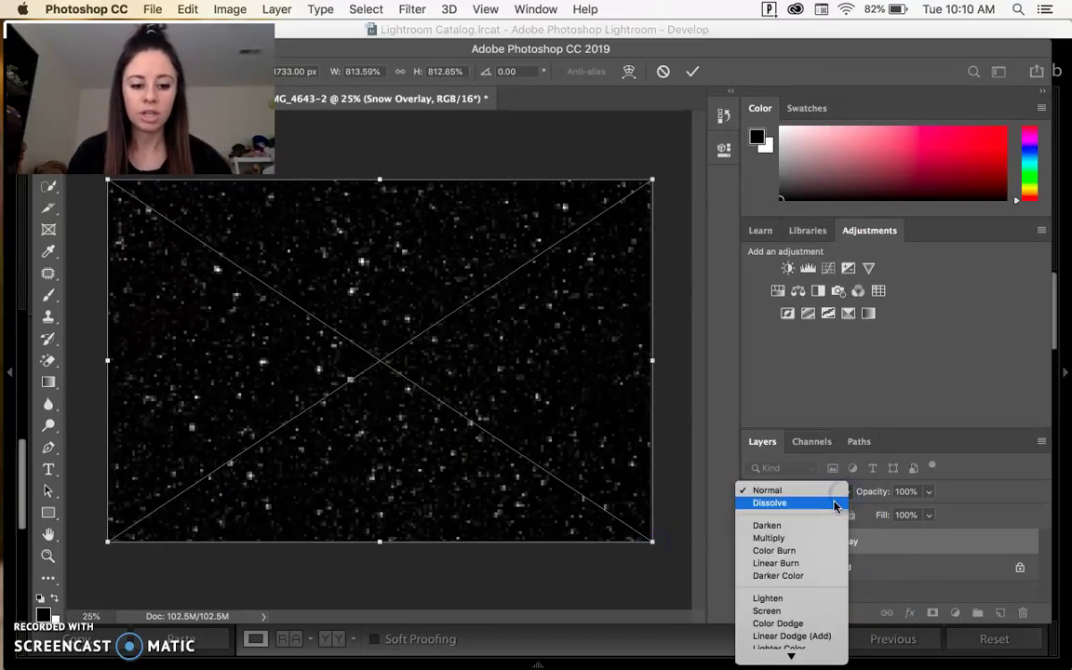
{"action": "left_click_drag", "start_coordinate": [786, 597], "coordinate": [788, 610]}
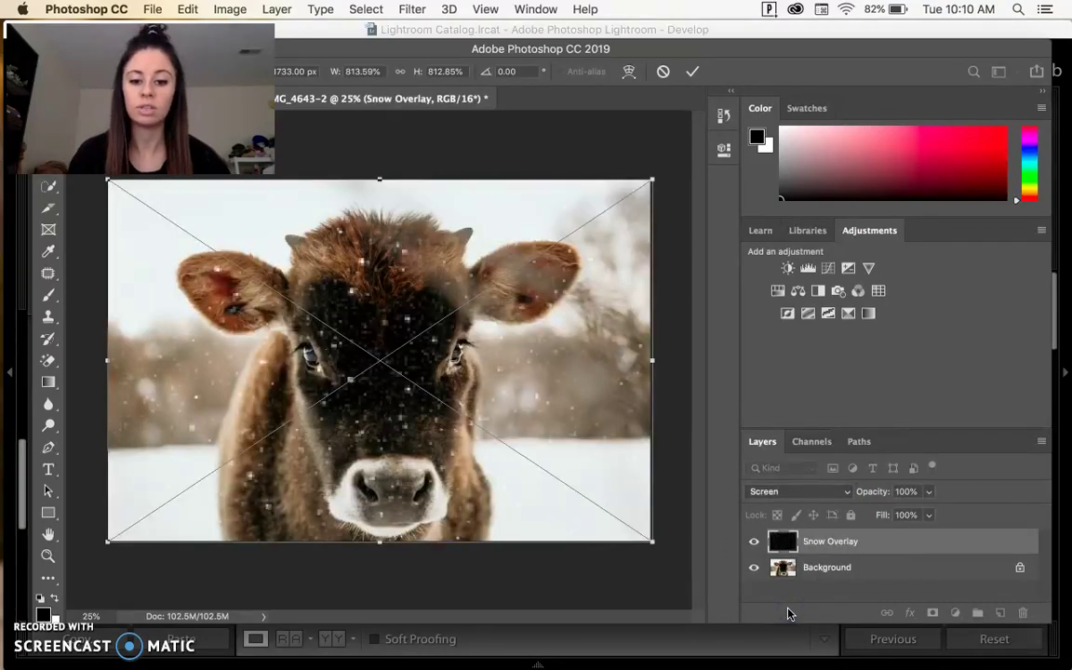
{"action": "left_click", "coordinate": [790, 491]}
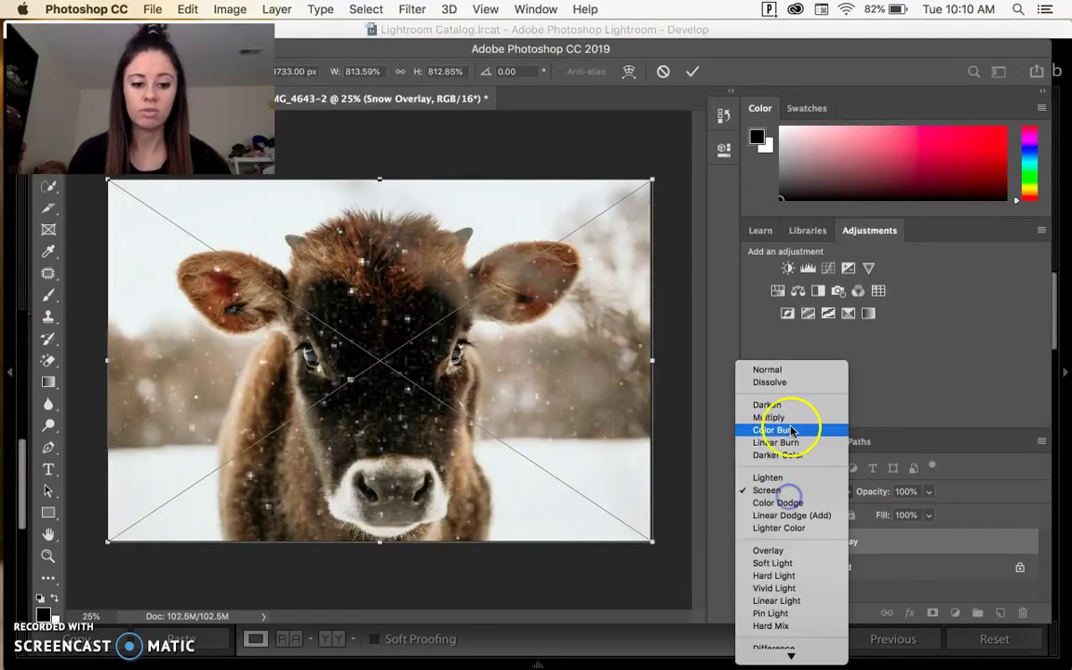
{"action": "left_click", "coordinate": [784, 377]}
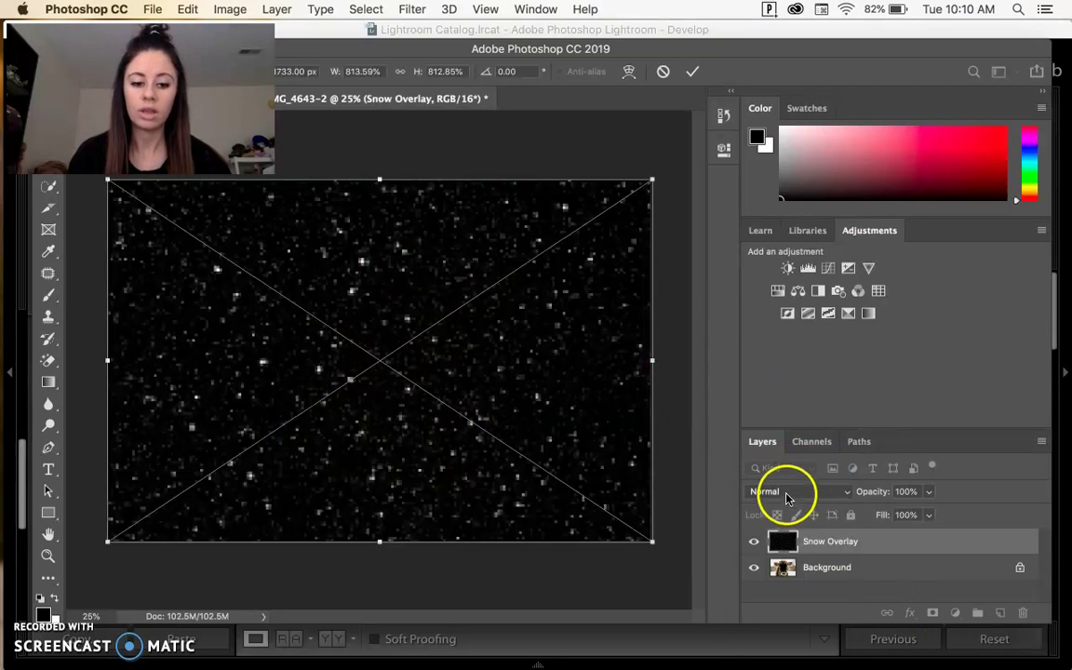
{"action": "left_click", "coordinate": [789, 493]}
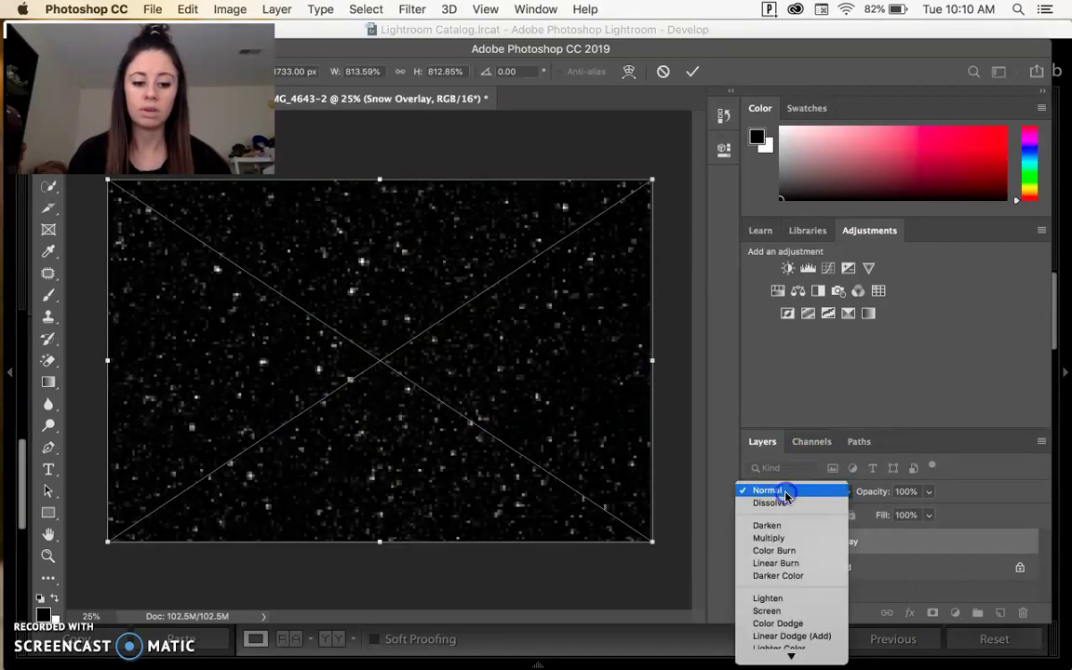
{"action": "left_click", "coordinate": [782, 611]}
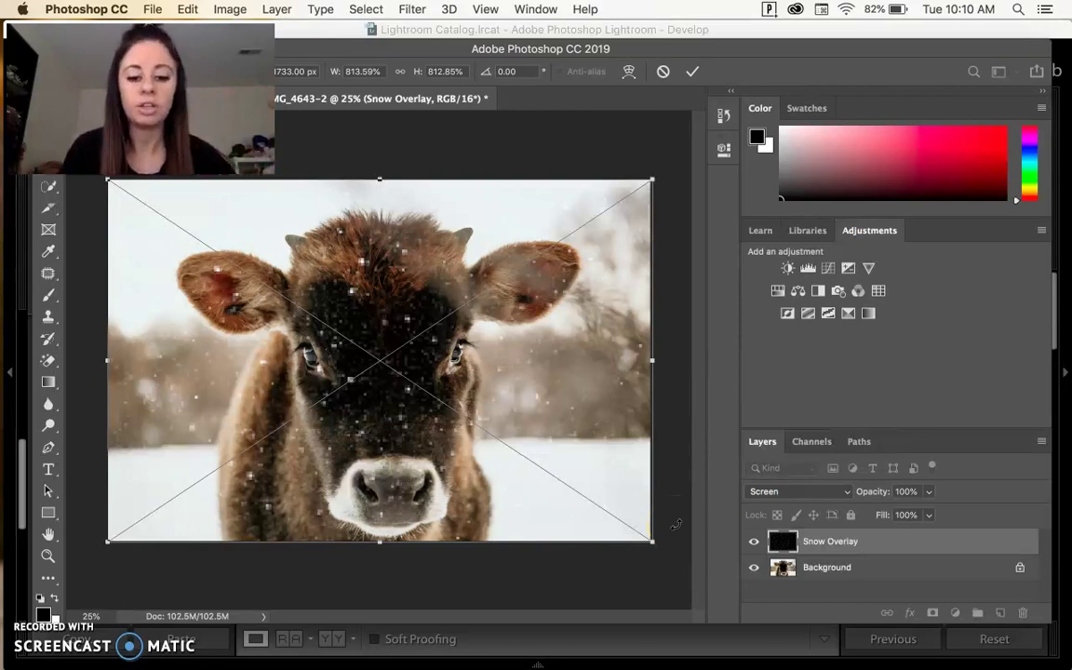
{"action": "key", "text": "Return"}
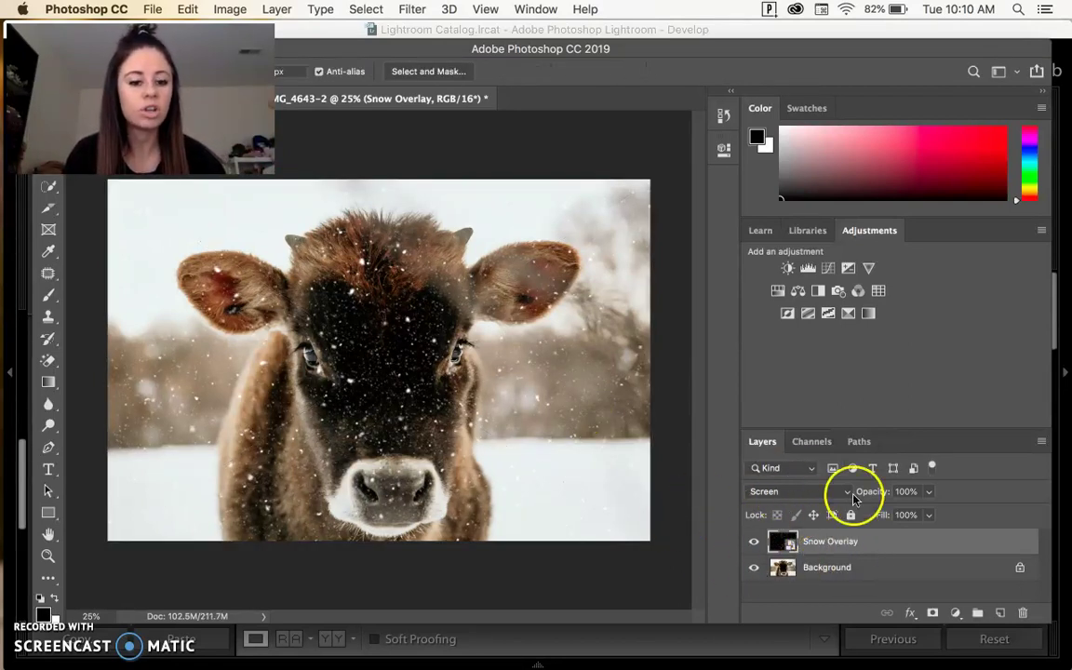
Lower the Snow Overlay layer's opacity to 70% and keep that layer selected
{"action": "left_click", "coordinate": [928, 492]}
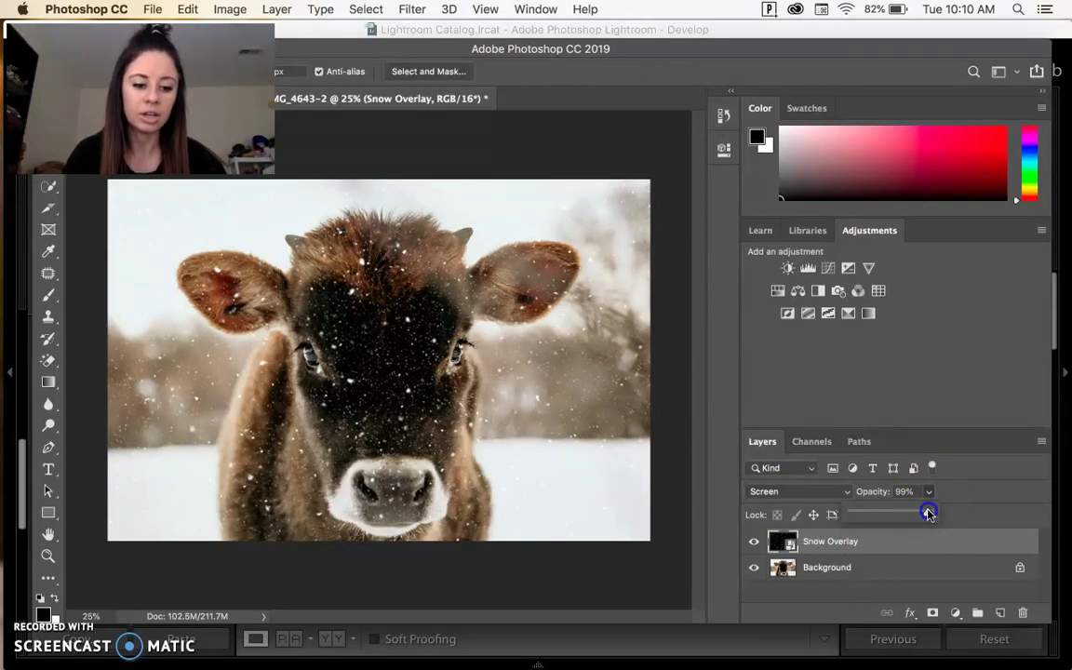
{"action": "left_click_drag", "start_coordinate": [918, 513], "coordinate": [889, 515]}
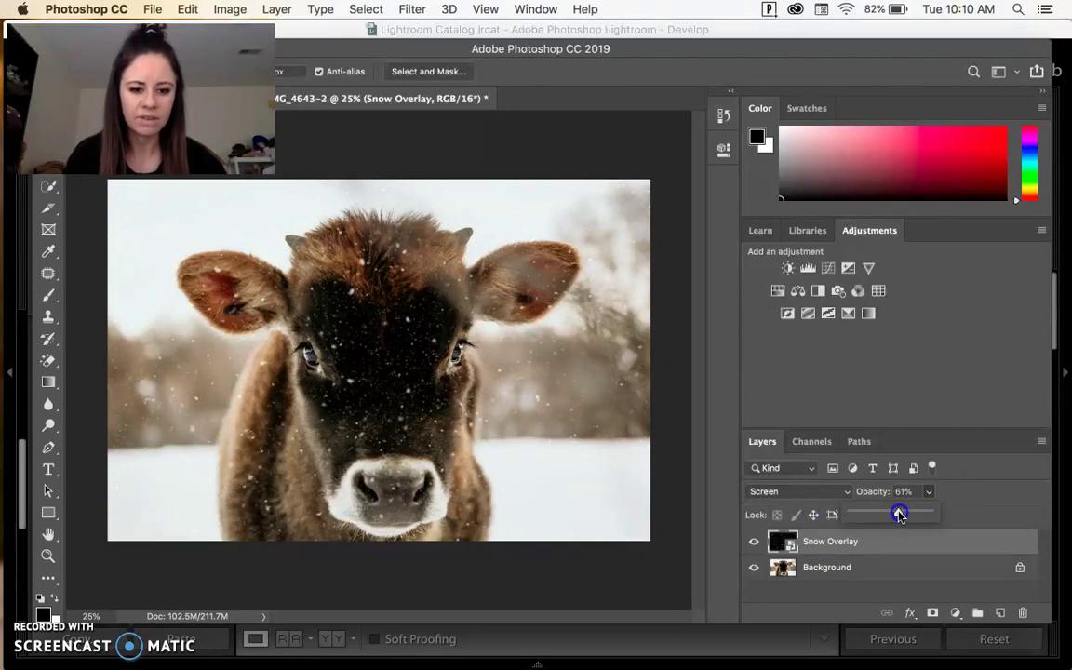
{"action": "left_click_drag", "start_coordinate": [904, 514], "coordinate": [1040, 515]}
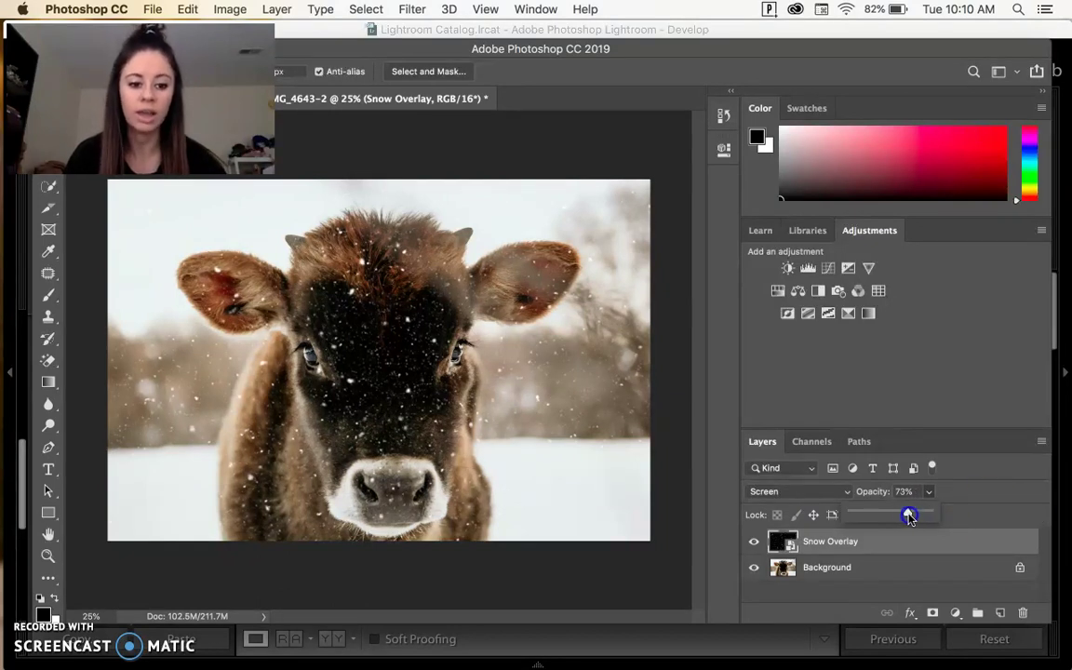
{"action": "left_click", "coordinate": [935, 567]}
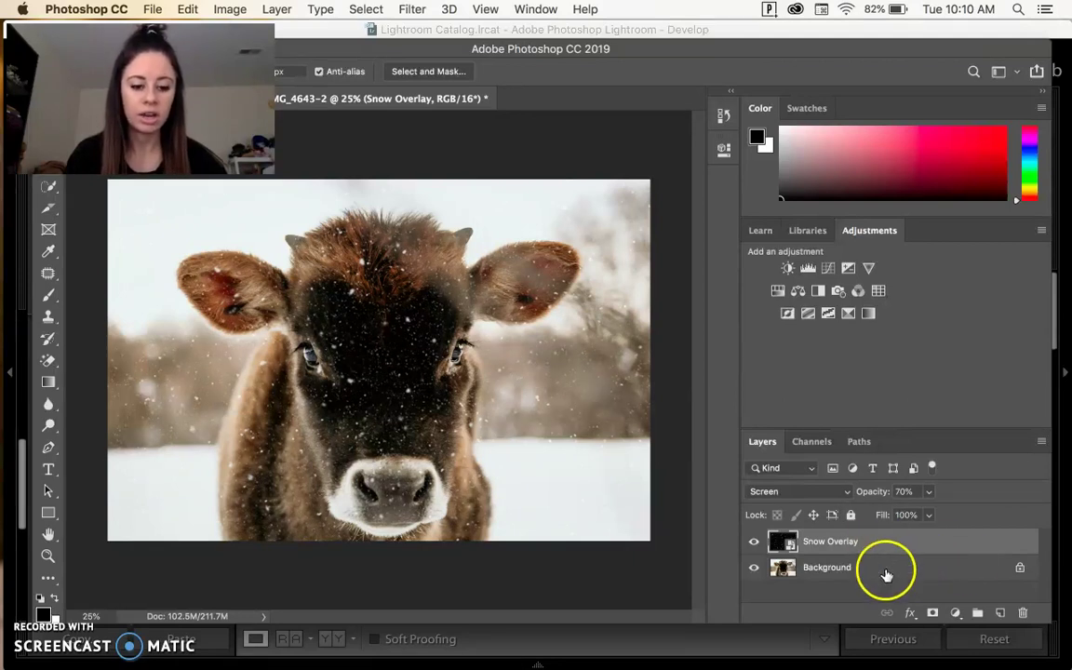
{"action": "left_click", "coordinate": [858, 544]}
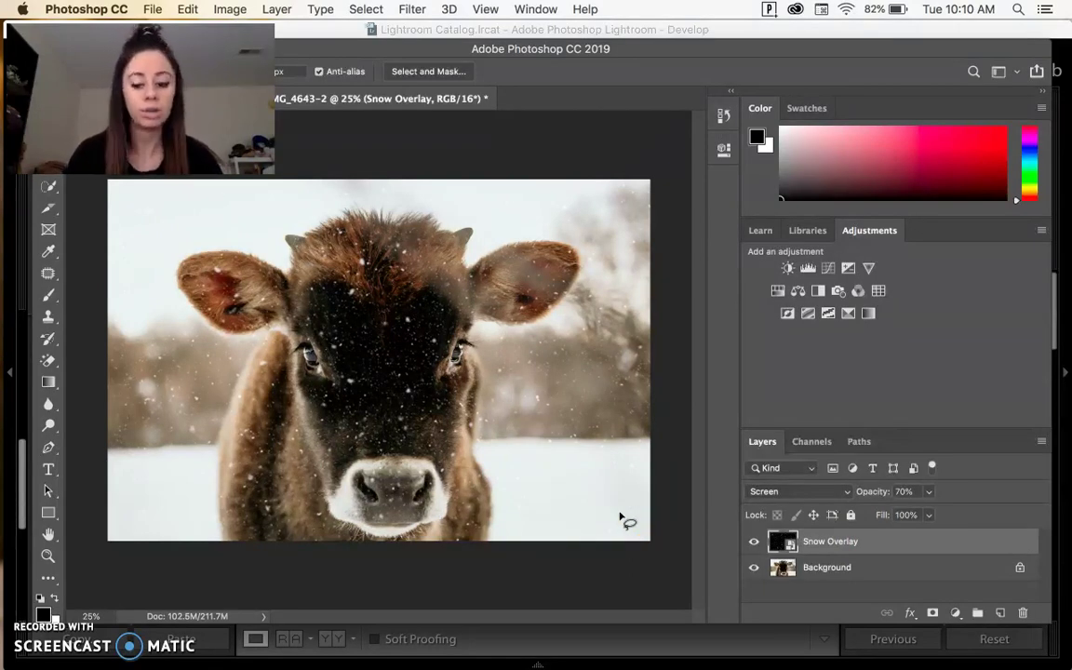
Save the snow composite and switch to Lightroom to show the saved photo in Develop
{"action": "key", "text": "super+s"}
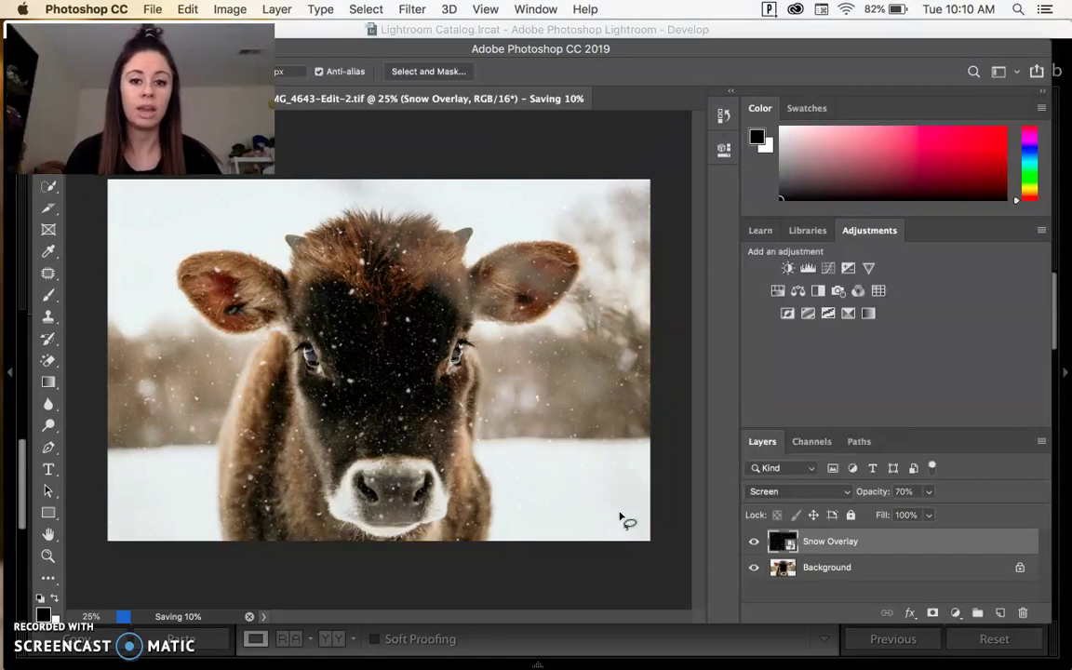
{"action": "left_click", "coordinate": [352, 220]}
{"action": "left_click", "coordinate": [317, 237]}
{"action": "left_click", "coordinate": [271, 315]}
{"action": "key", "text": "F4"}
{"action": "key", "text": "F3"}
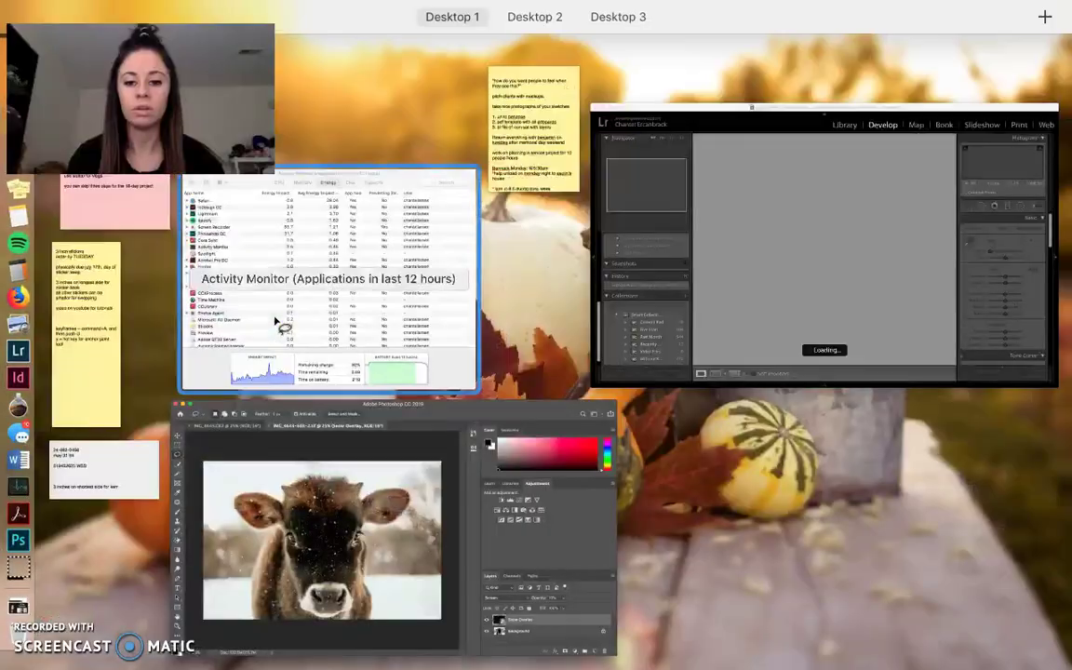
{"action": "key", "text": "F3"}
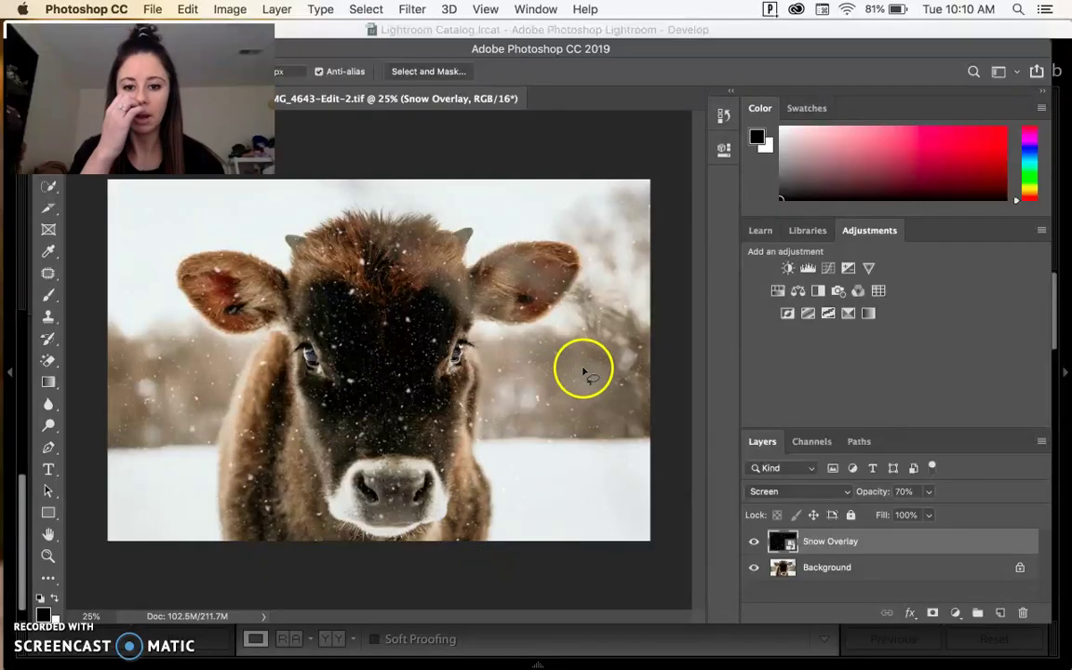
{"action": "key", "text": "F3"}
{"action": "left_click", "coordinate": [586, 370]}
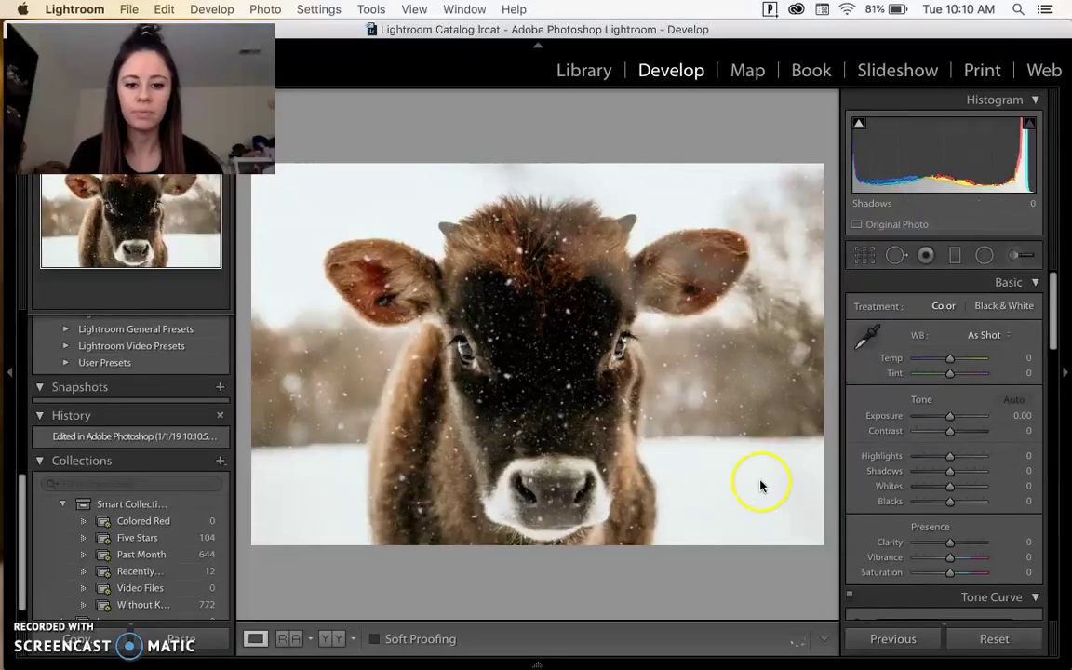